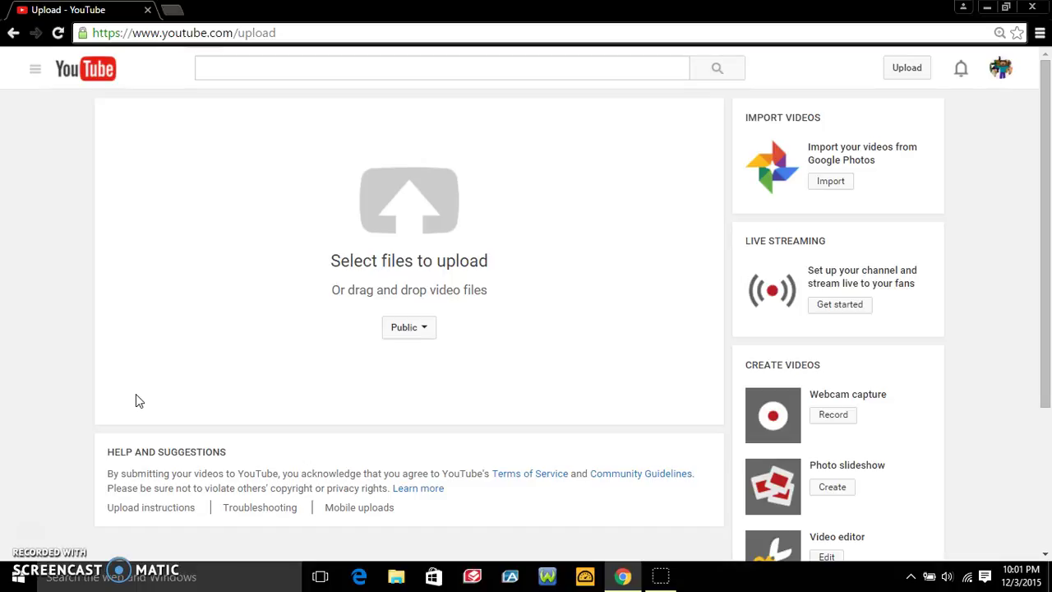
# Drag the Recording #8 file from the desktop onto YouTube's upload page, then maximize Chrome
pyautogui.click(136, 394)
pyautogui.moveTo(386, 11); pyautogui.dragTo(549, 1)
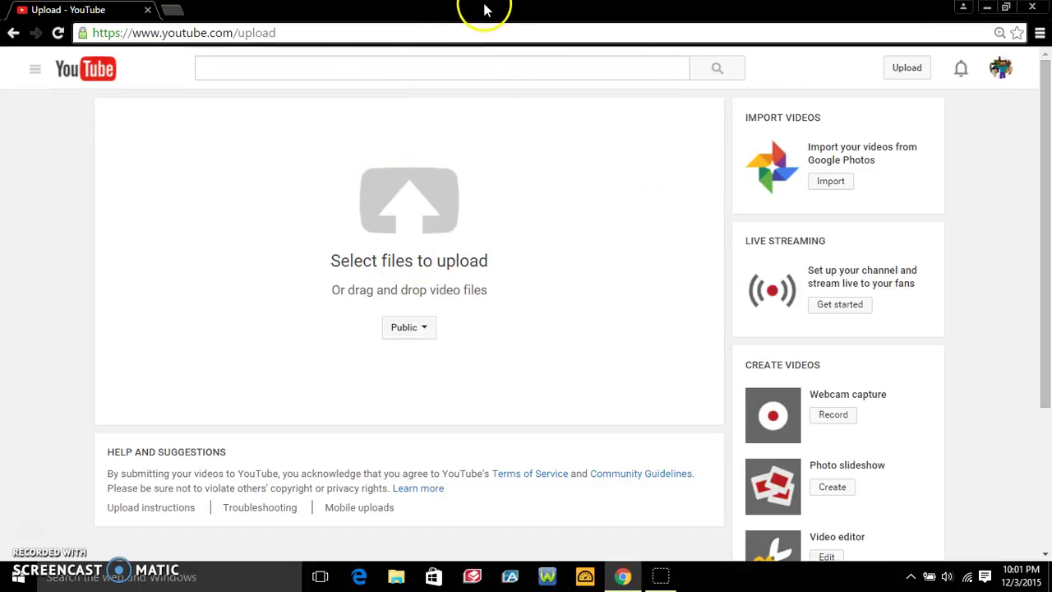
pyautogui.moveTo(442, 9); pyautogui.dragTo(606, 10)
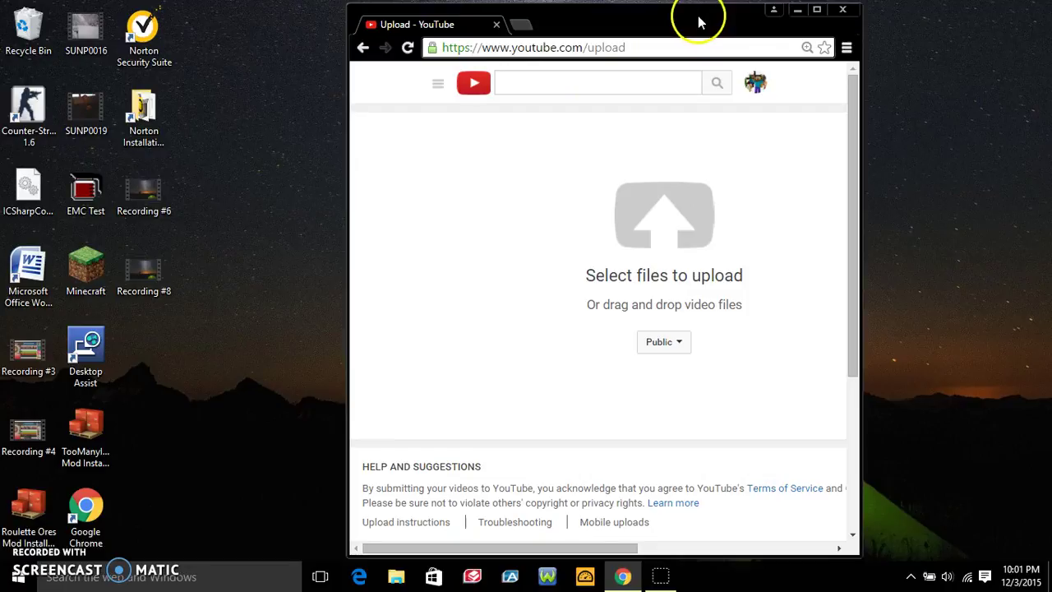
pyautogui.moveTo(701, 18); pyautogui.dragTo(688, 58)
pyautogui.doubleClick(687, 58)
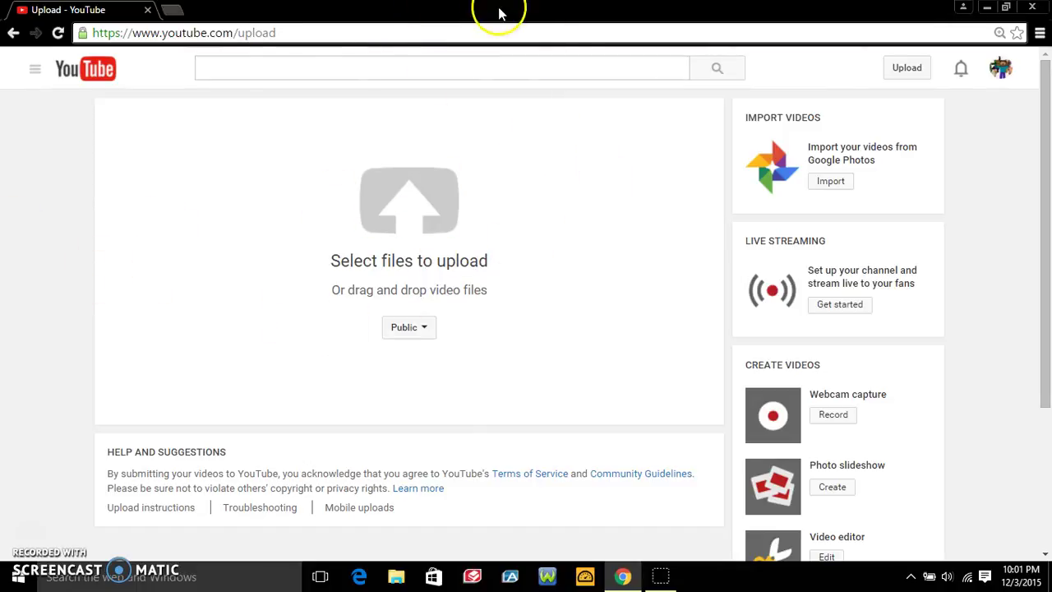
pyautogui.moveTo(498, 12); pyautogui.dragTo(552, 29)
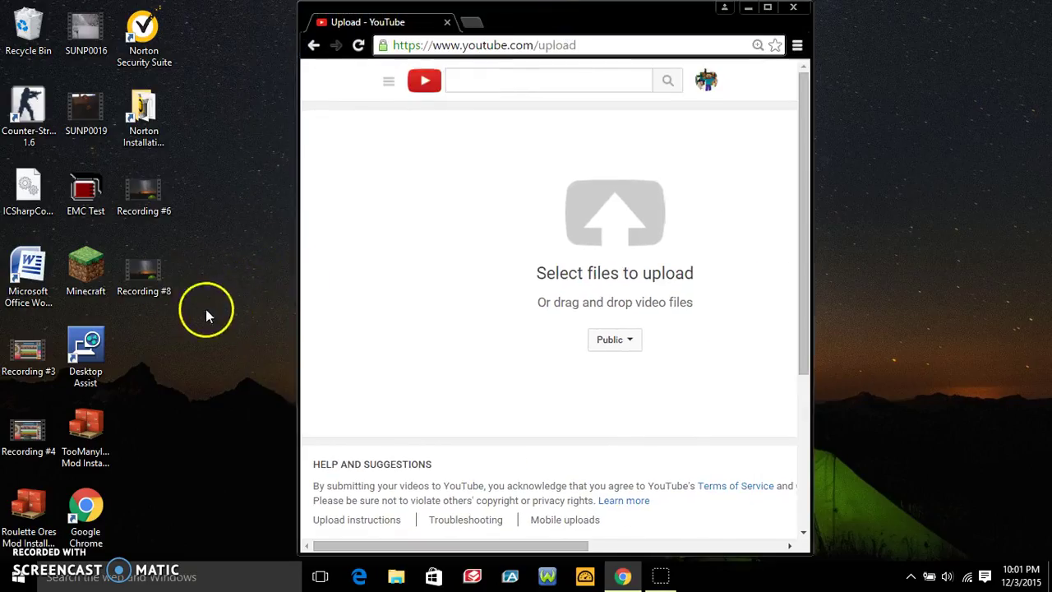
pyautogui.click(143, 277)
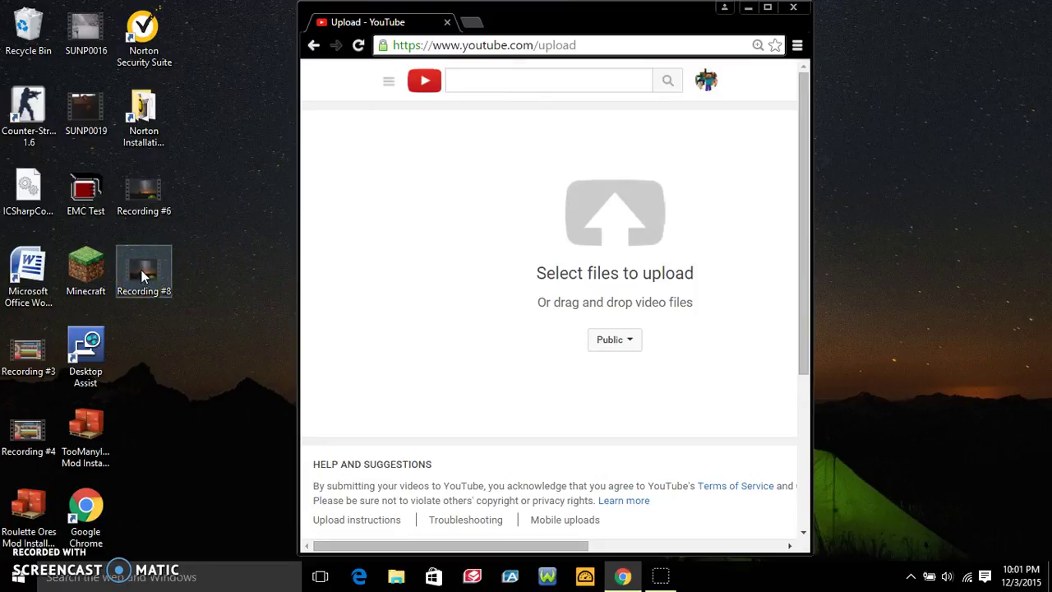
pyautogui.moveTo(142, 278); pyautogui.dragTo(160, 269)
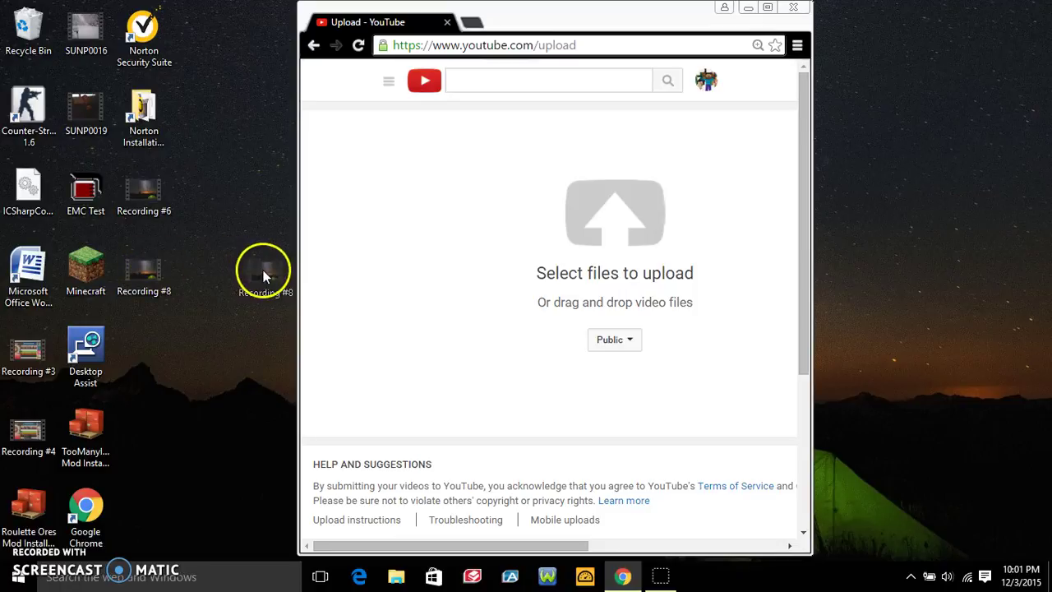
pyautogui.moveTo(263, 276); pyautogui.dragTo(617, 218)
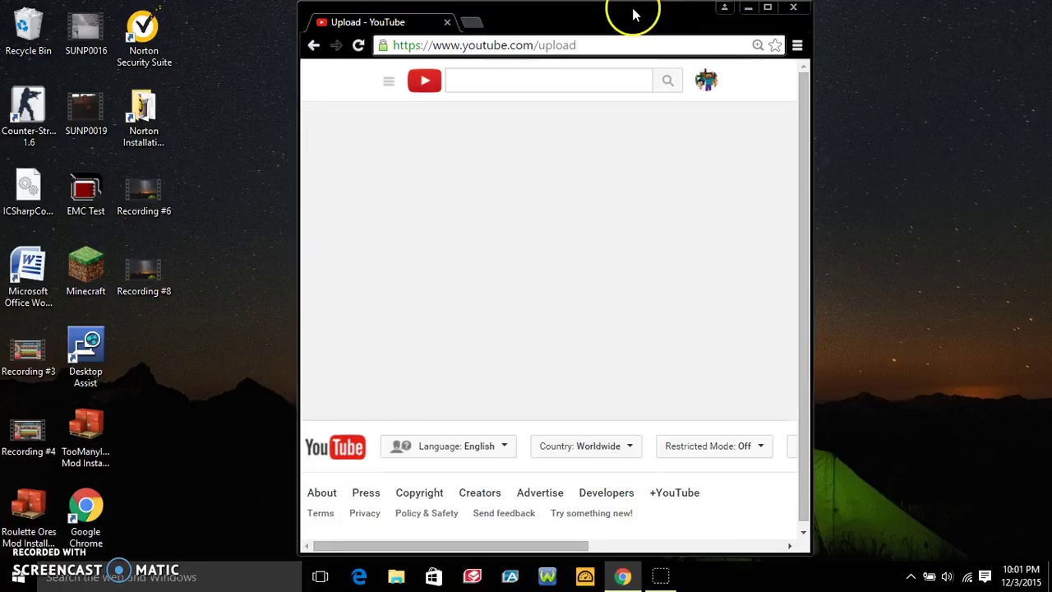
pyautogui.moveTo(633, 15); pyautogui.dragTo(679, 1)
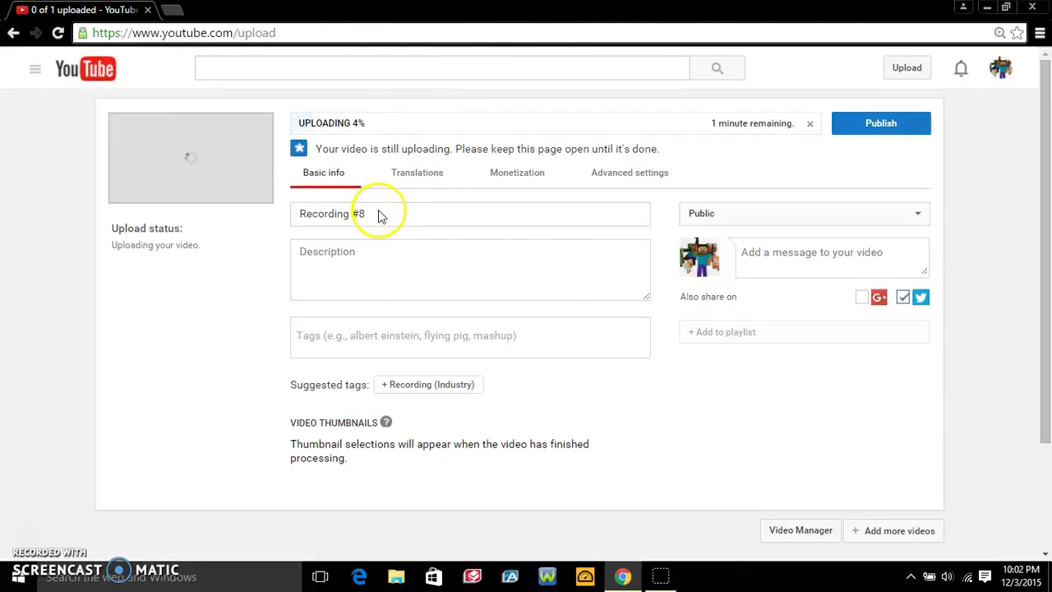
# Replace the default 'Recording #8' title with 'How to install Minecraft texture packs.'
pyautogui.click(379, 211)
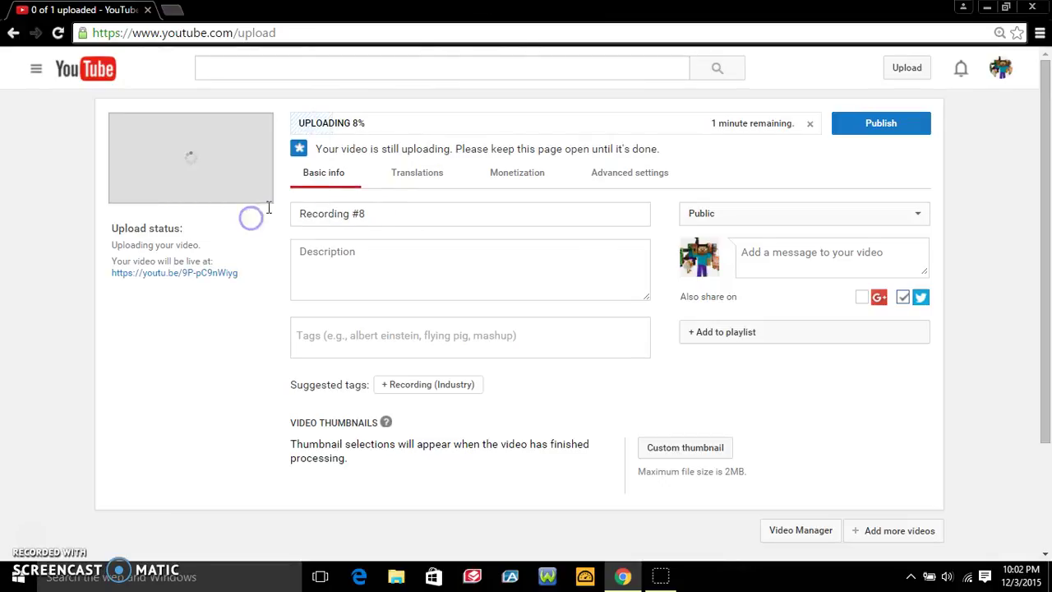
pyautogui.moveTo(327, 213); pyautogui.dragTo(371, 207)
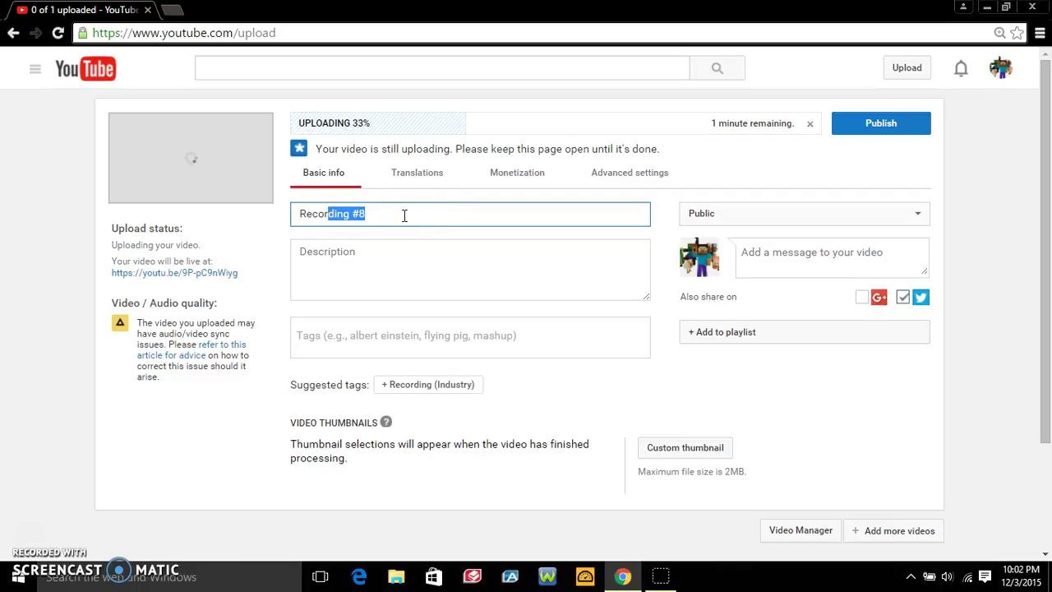
pyautogui.click(403, 215)
pyautogui.press('BackSpace')
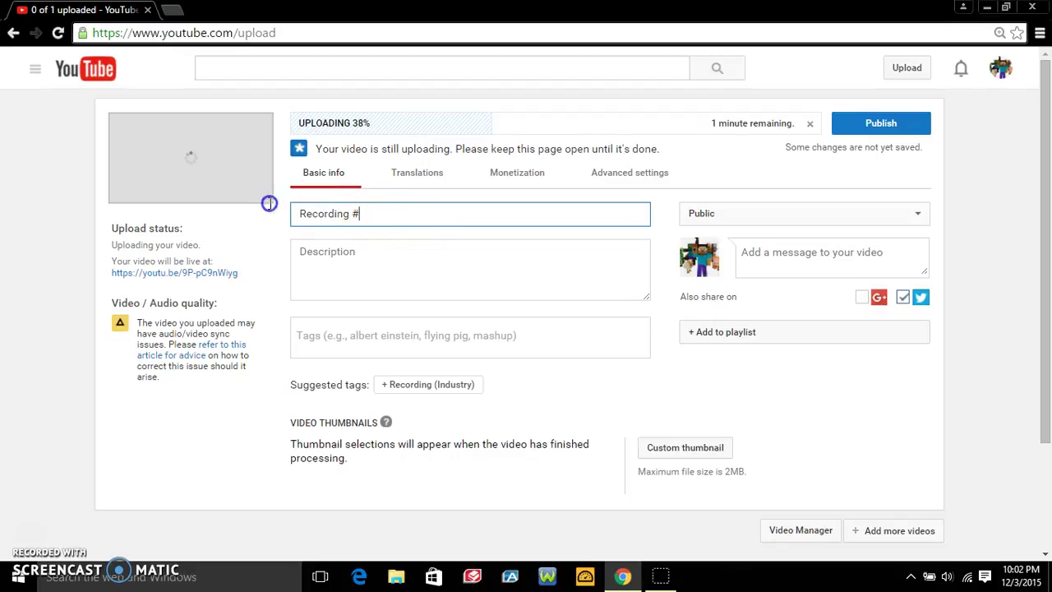
pyautogui.press('BackSpace')
pyautogui.press('BackSpace')
pyautogui.press('BackSpace')
pyautogui.press('BackSpace')
pyautogui.press('BackSpace')
pyautogui.press('BackSpace')
pyautogui.press('BackSpace')
pyautogui.press('BackSpace')
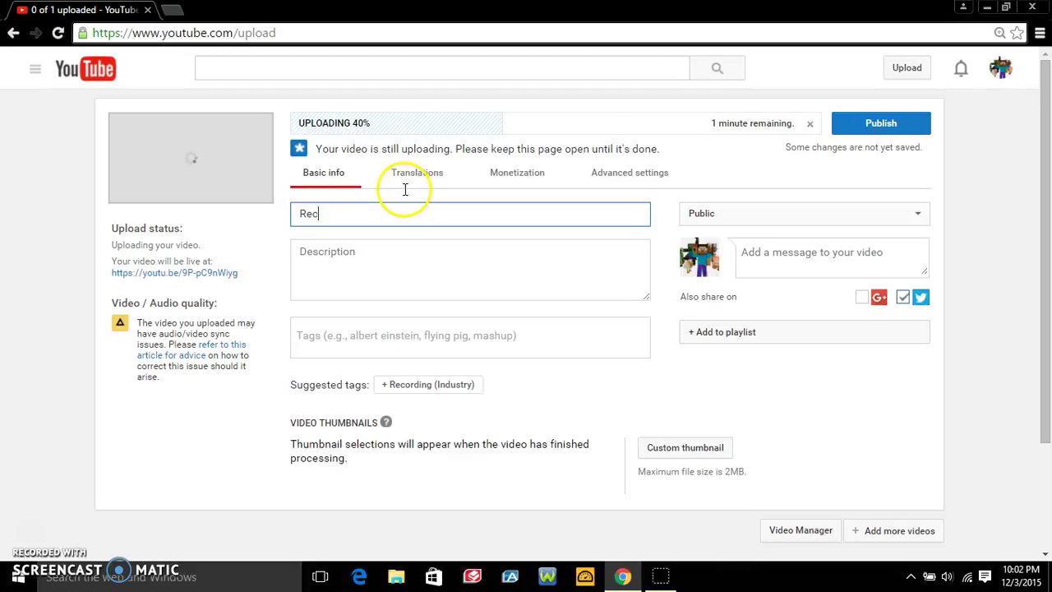
pyautogui.press('BackSpace')
pyautogui.press('BackSpace')
pyautogui.press('BackSpace')
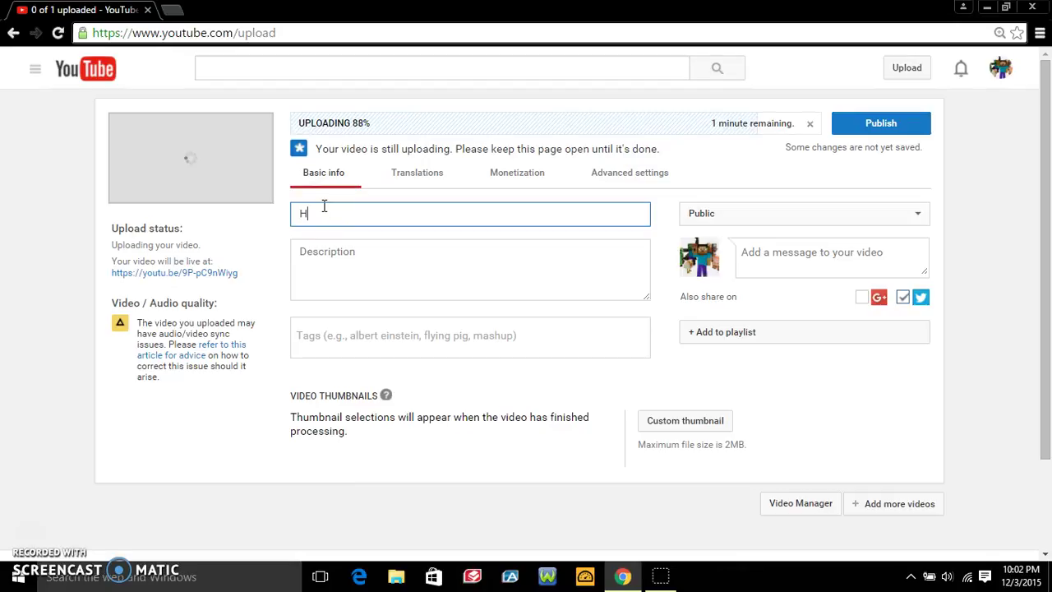
pyautogui.write('How to install Mine')
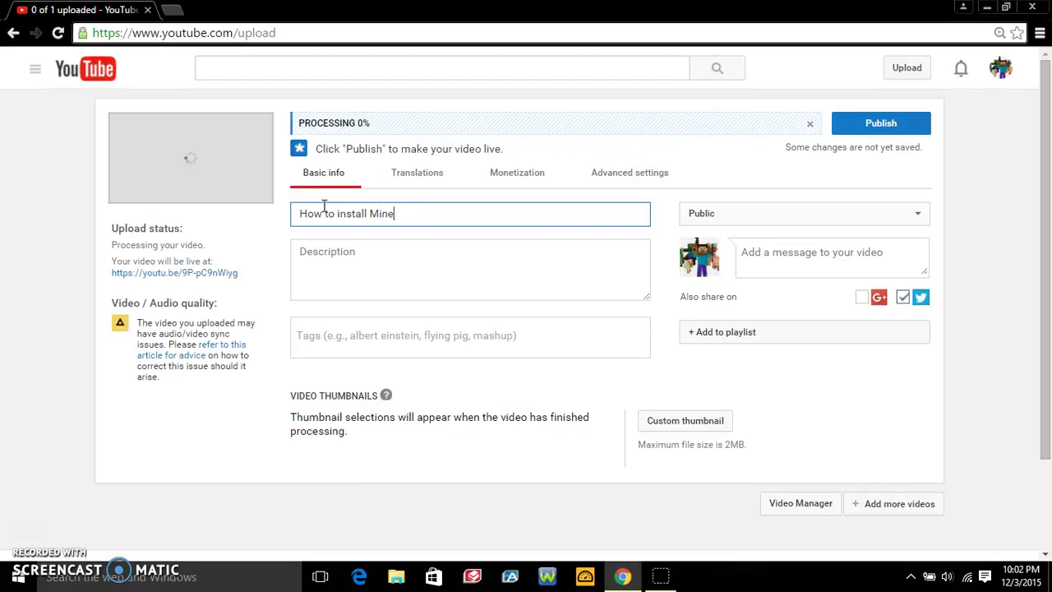
pyautogui.write('craft textu')
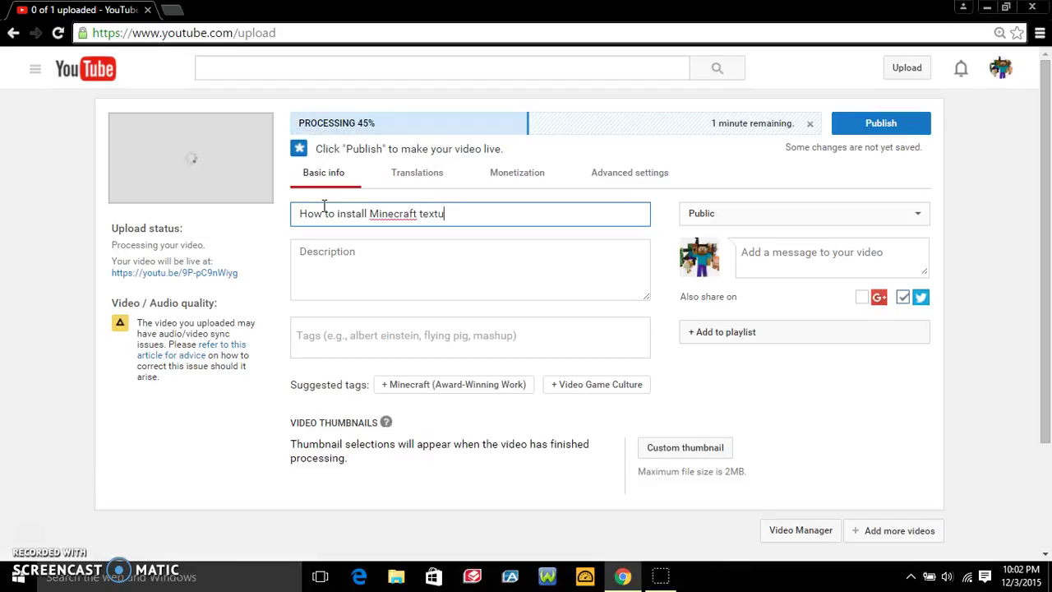
pyautogui.write('re packs.')
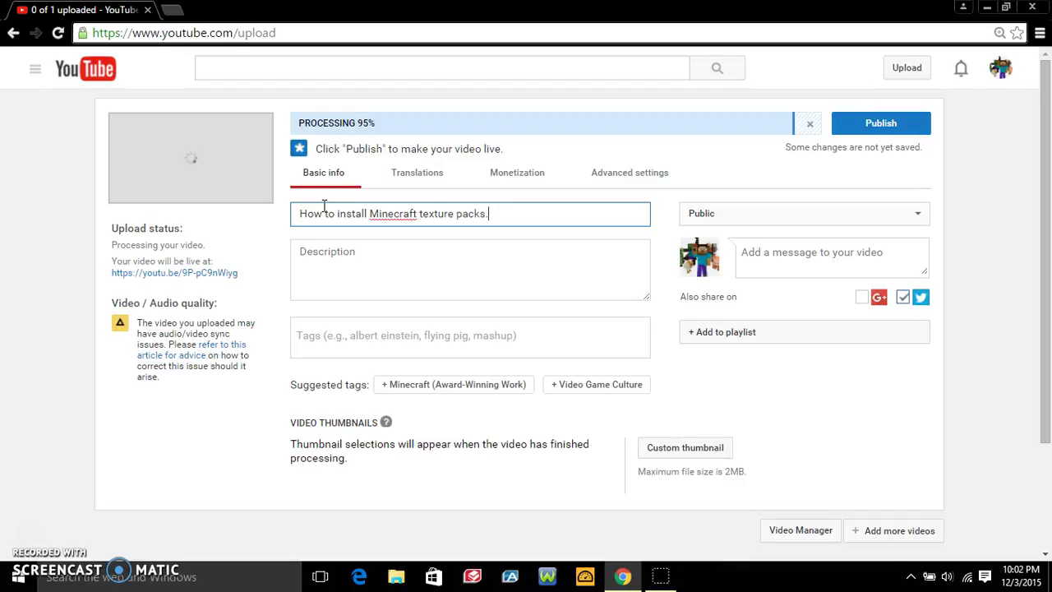
pyautogui.click(481, 247)
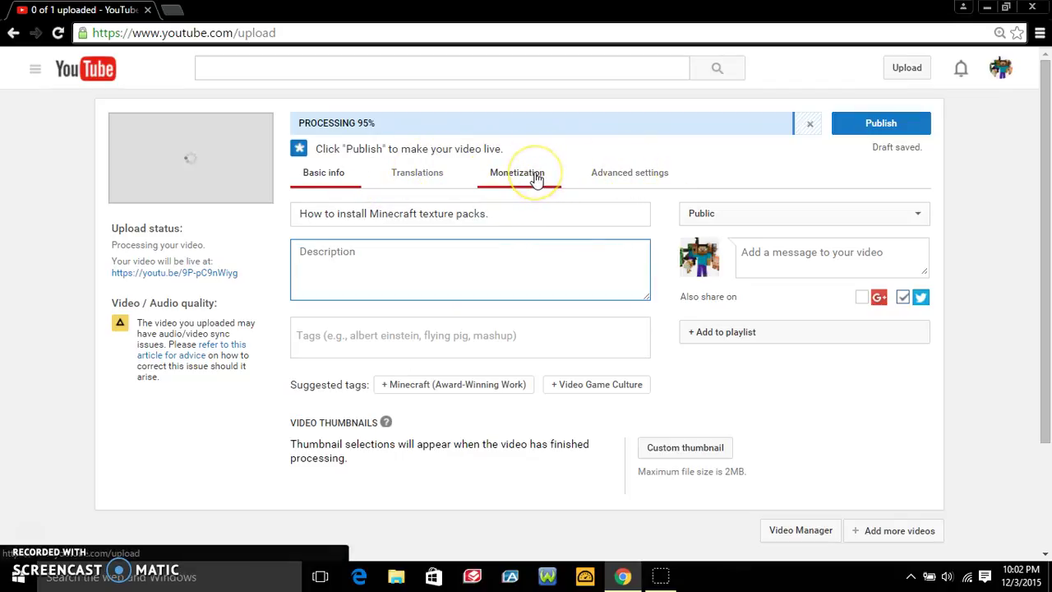
# Enter 'Leave a like and subscribe for more videos!!' in the Description box
pyautogui.write('Leave a')
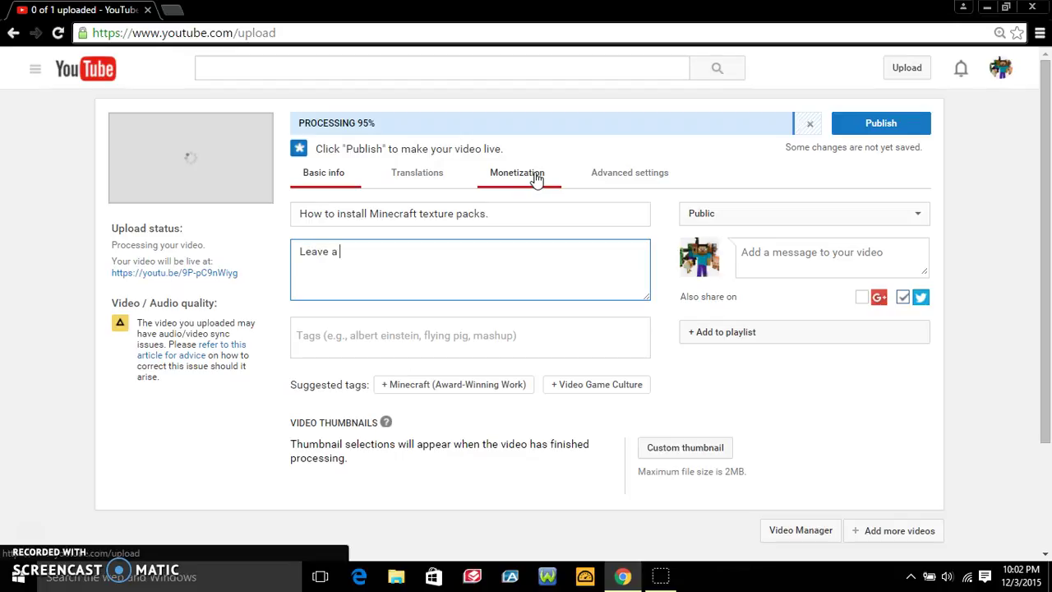
pyautogui.write(' like an')
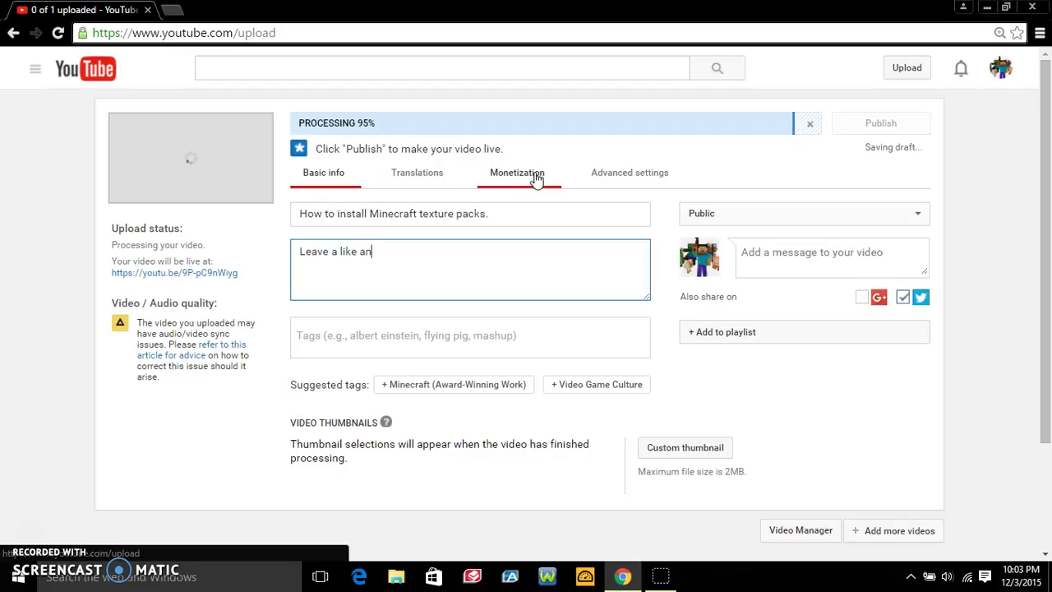
pyautogui.write('d sub')
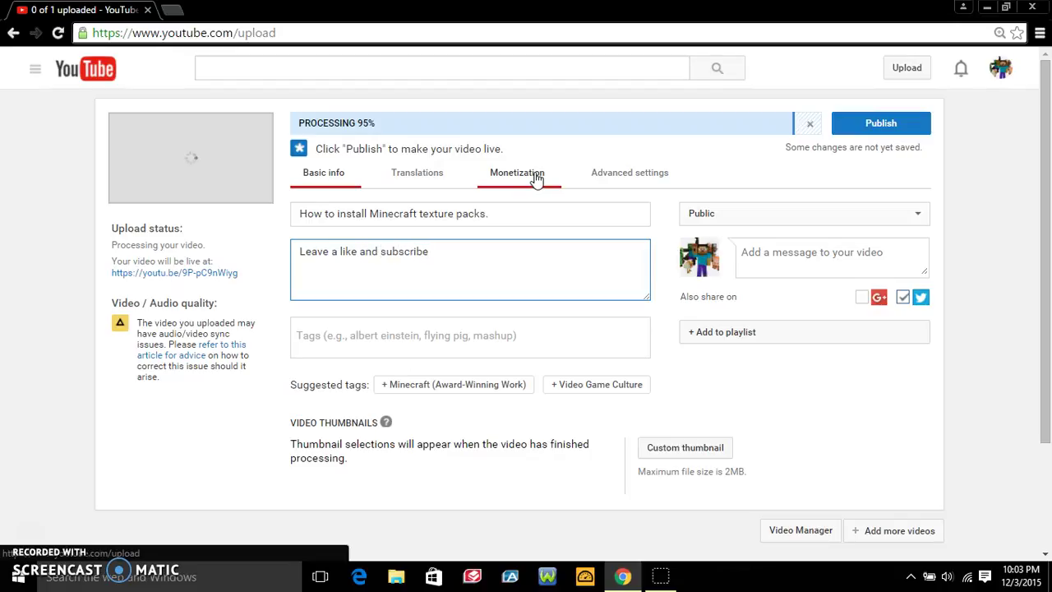
pyautogui.write('scribe')
pyautogui.click(521, 227)
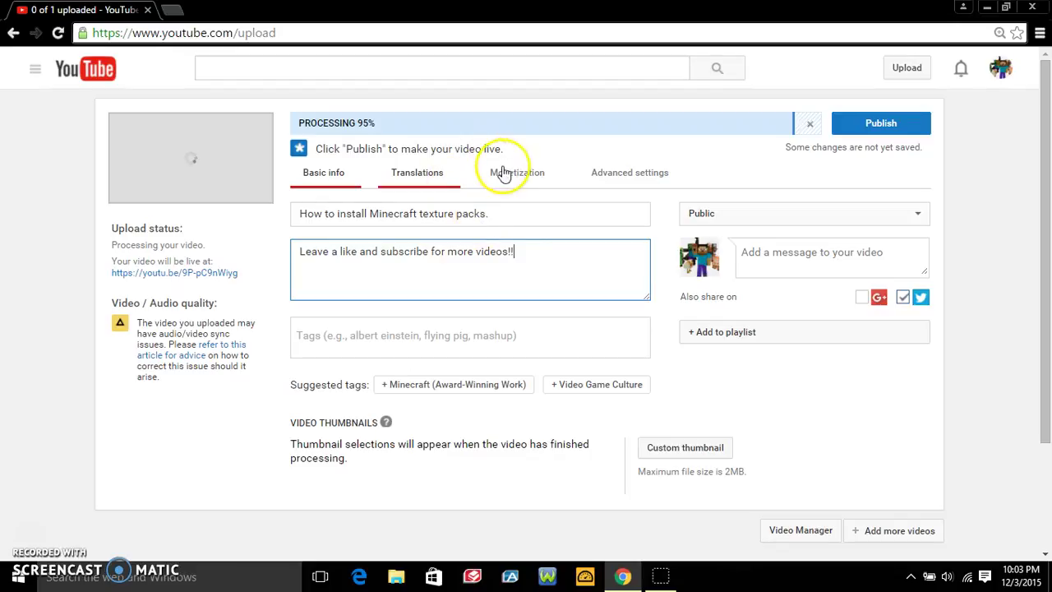
# Enable ad monetization and set the recording date to today, December 3, 2015
pyautogui.click(526, 177)
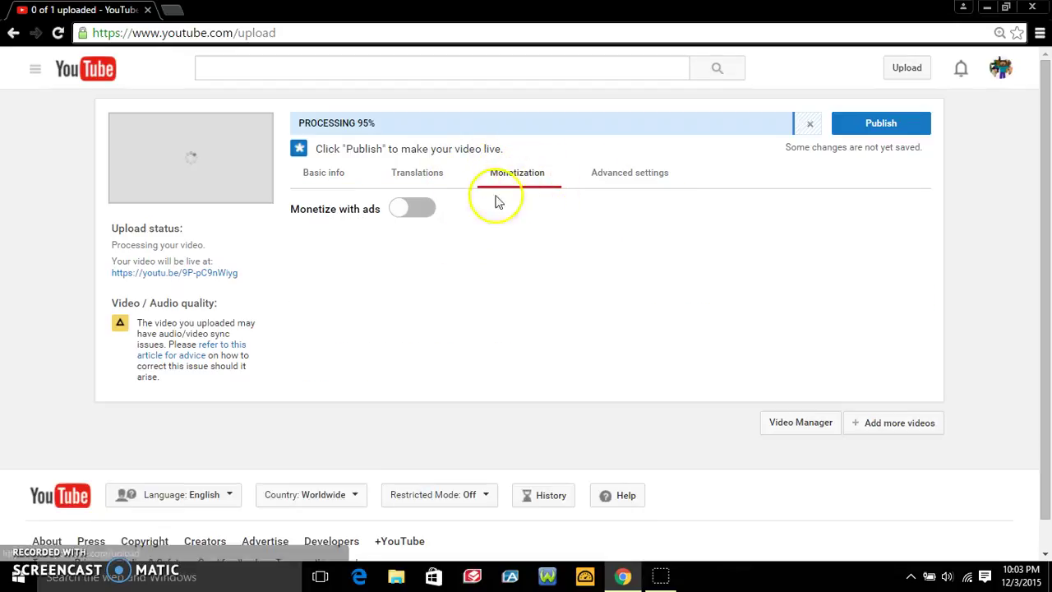
pyautogui.click(403, 208)
pyautogui.click(616, 173)
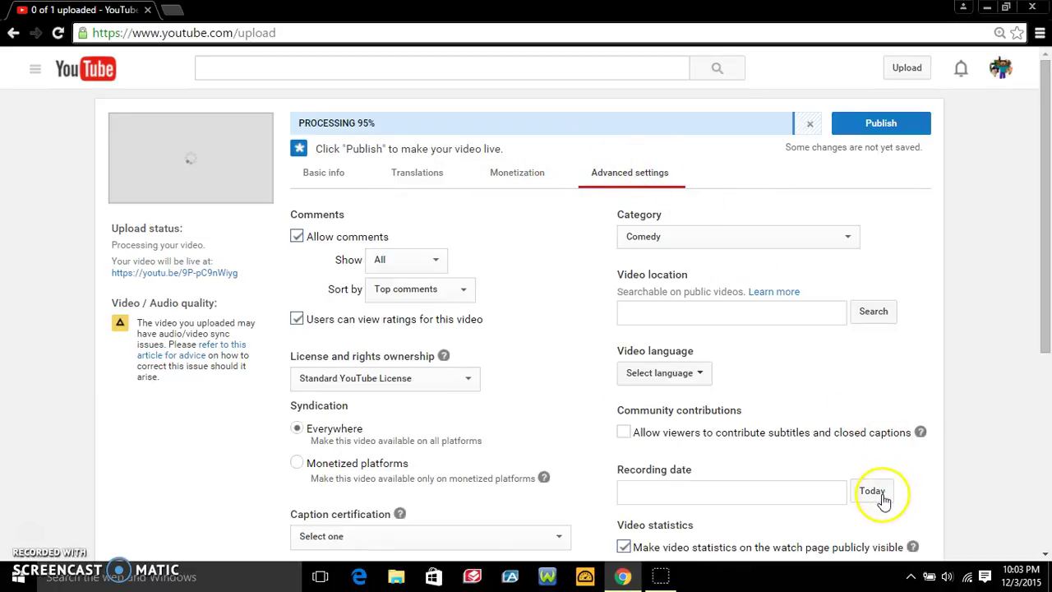
pyautogui.click(876, 493)
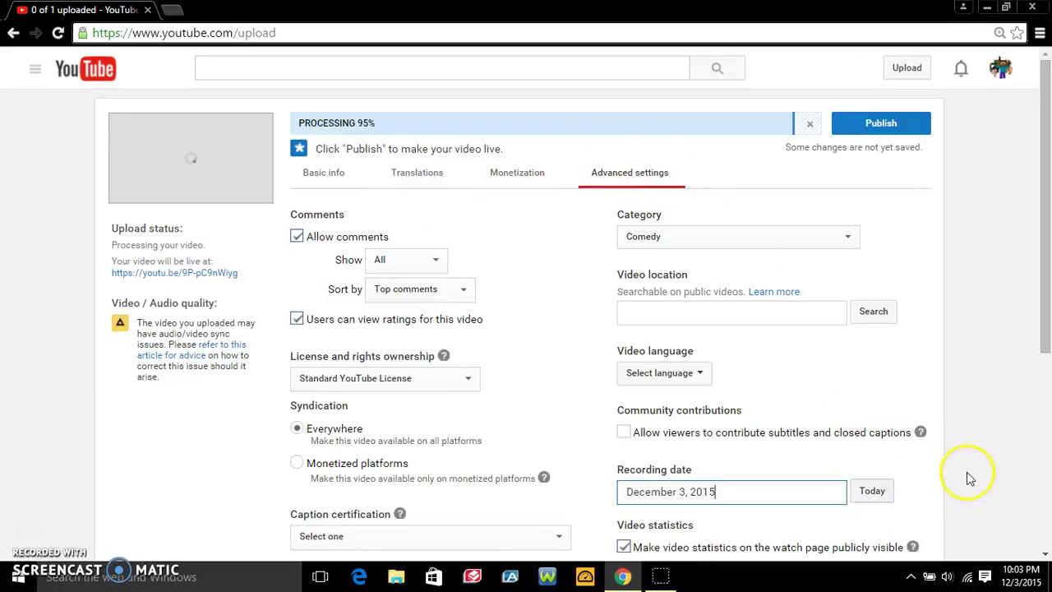
pyautogui.click(321, 174)
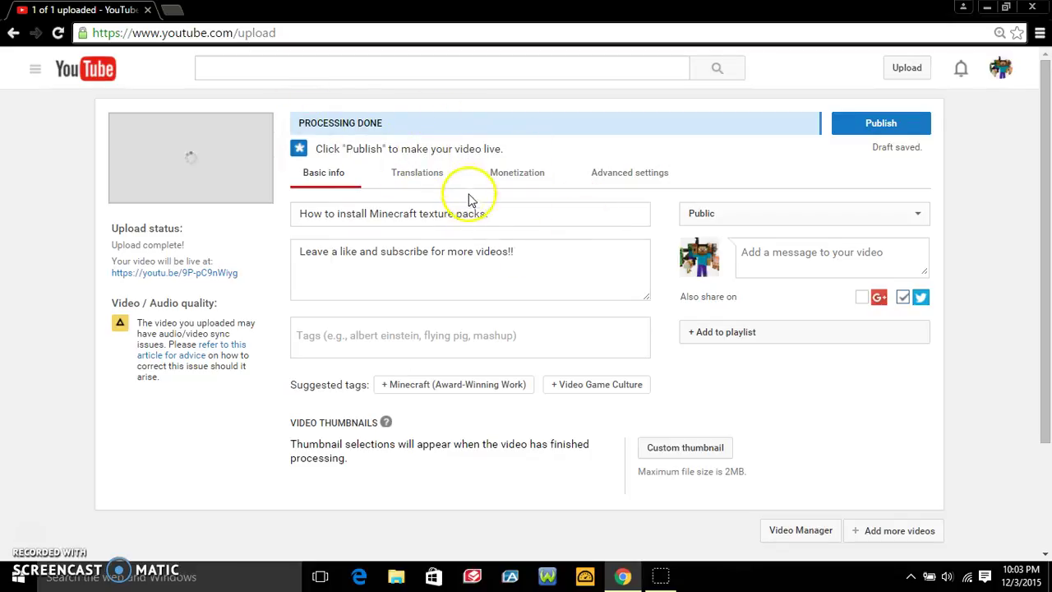
# Scroll the upload page down and up while video processing completes
pyautogui.scroll(-2, 329, 501)
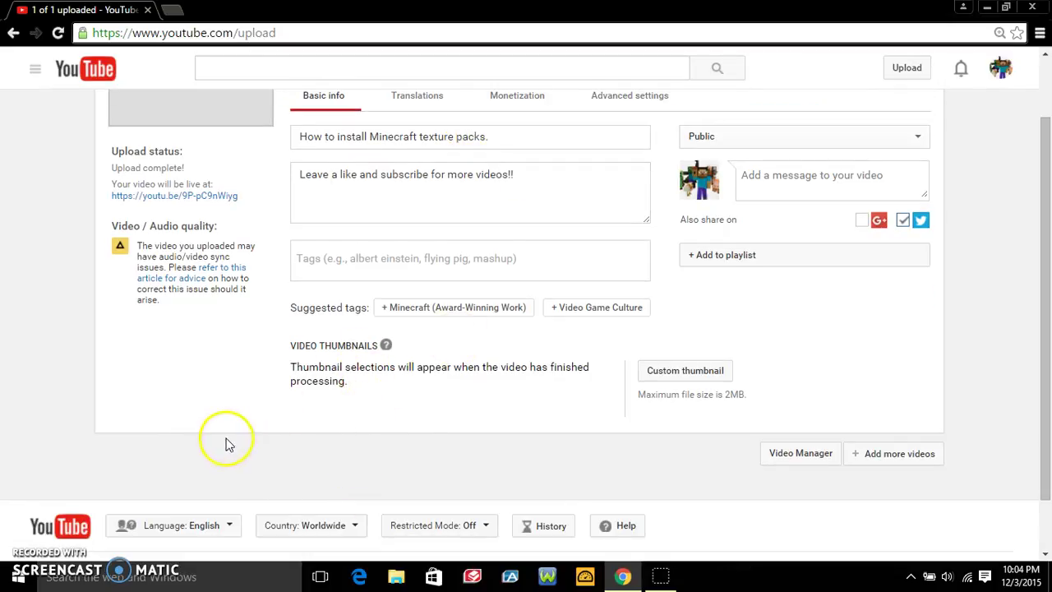
pyautogui.scroll(2, 222, 444)
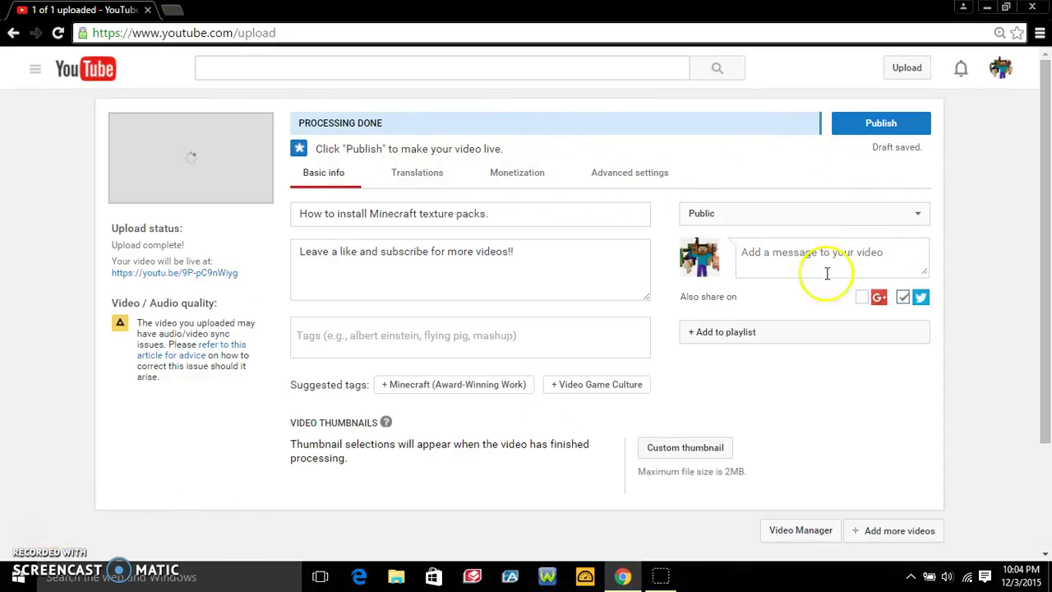
pyautogui.scroll(-2, 535, 424)
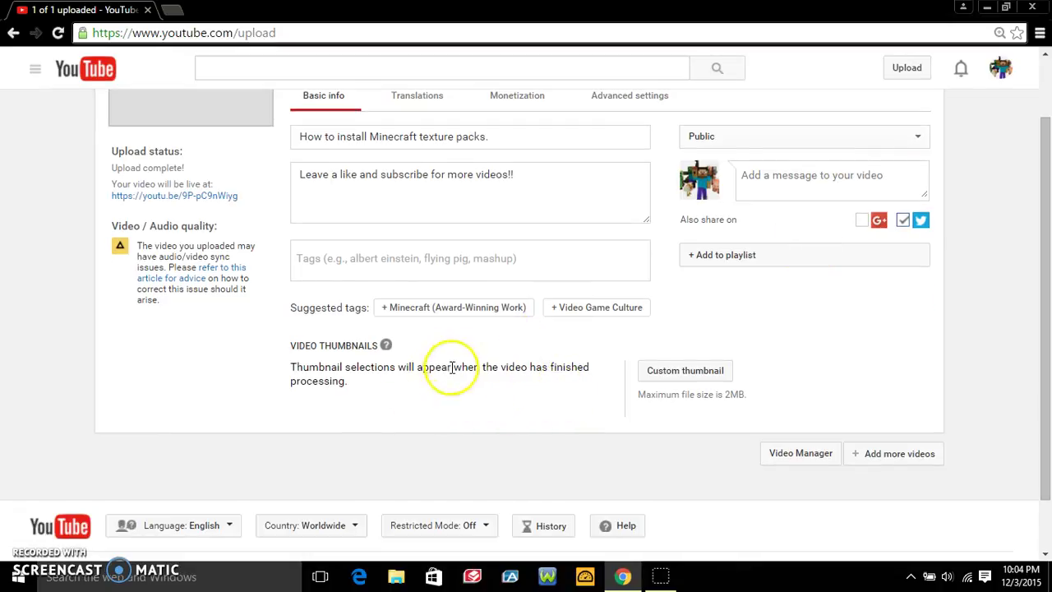
pyautogui.scroll(2, 510, 394)
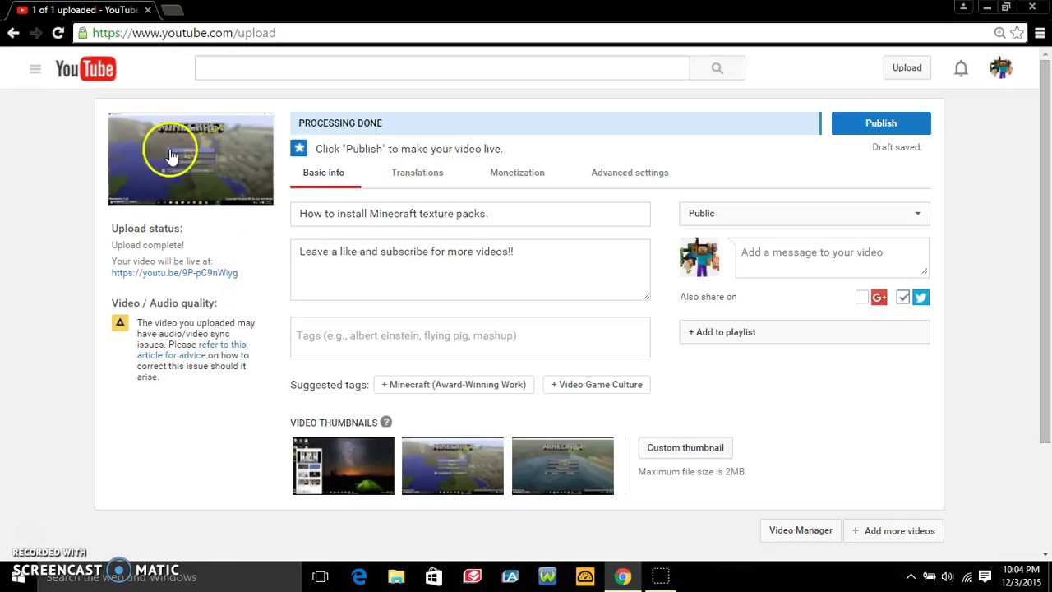
# Select the first auto-generated frame, the night-sky green tent shot, as the thumbnail
pyautogui.moveTo(341, 461)
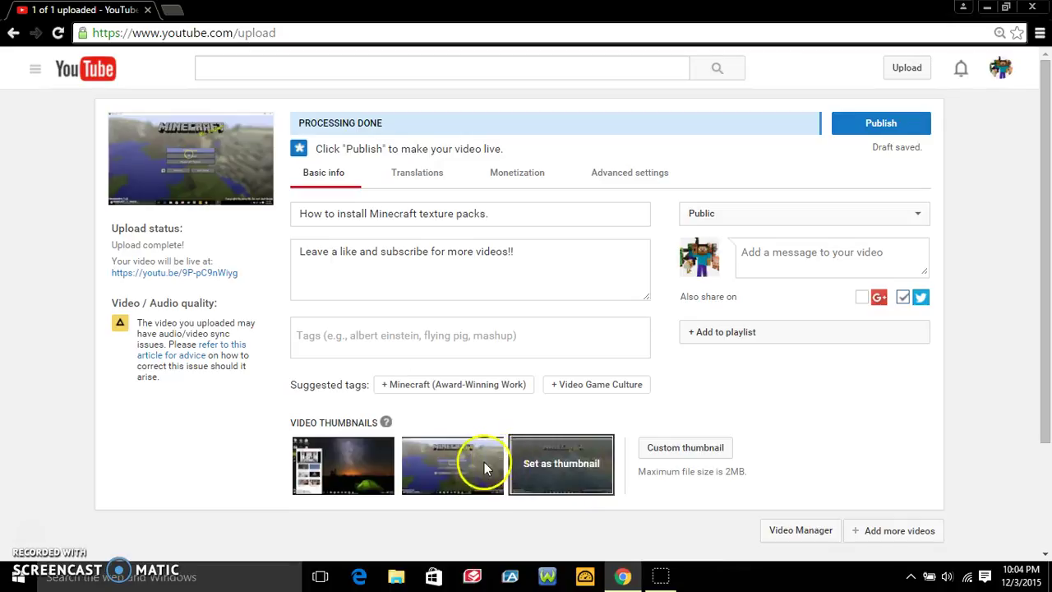
pyautogui.click(559, 469)
pyautogui.click(582, 469)
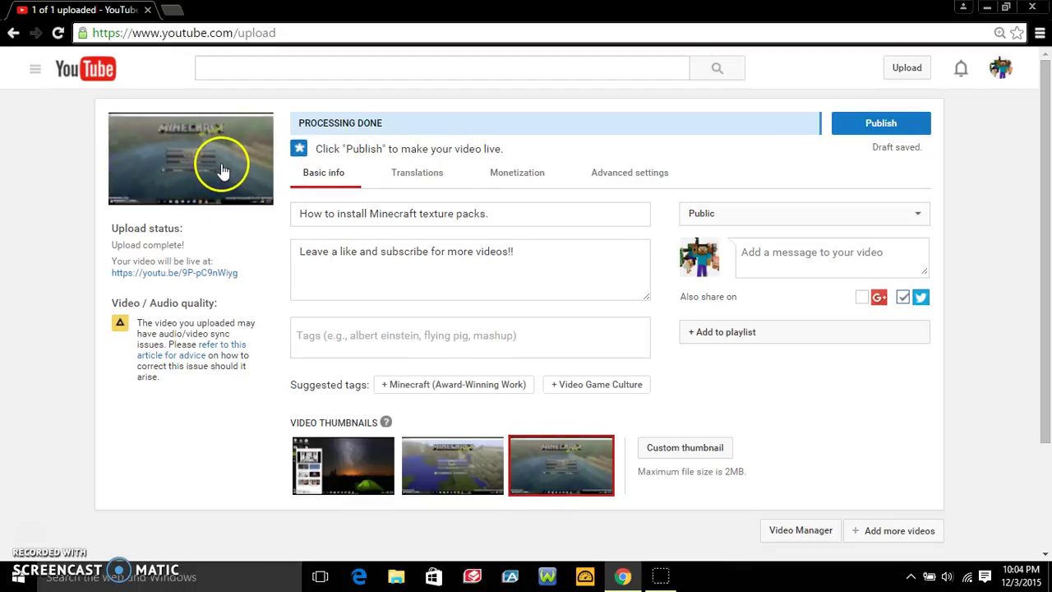
pyautogui.click(366, 470)
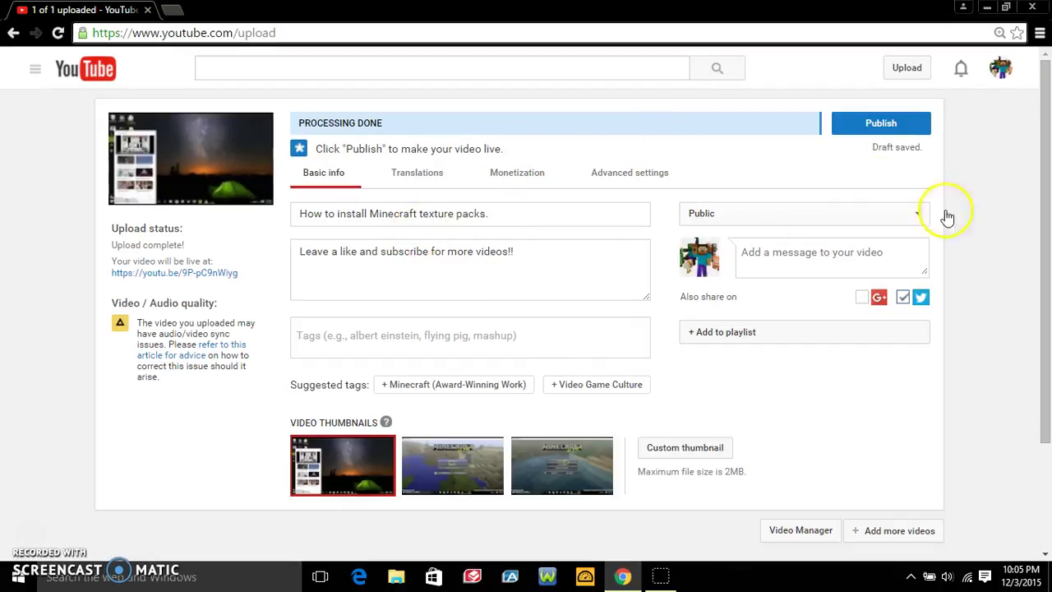
# Publish the finished video from the top-right Publish button
pyautogui.click(882, 125)
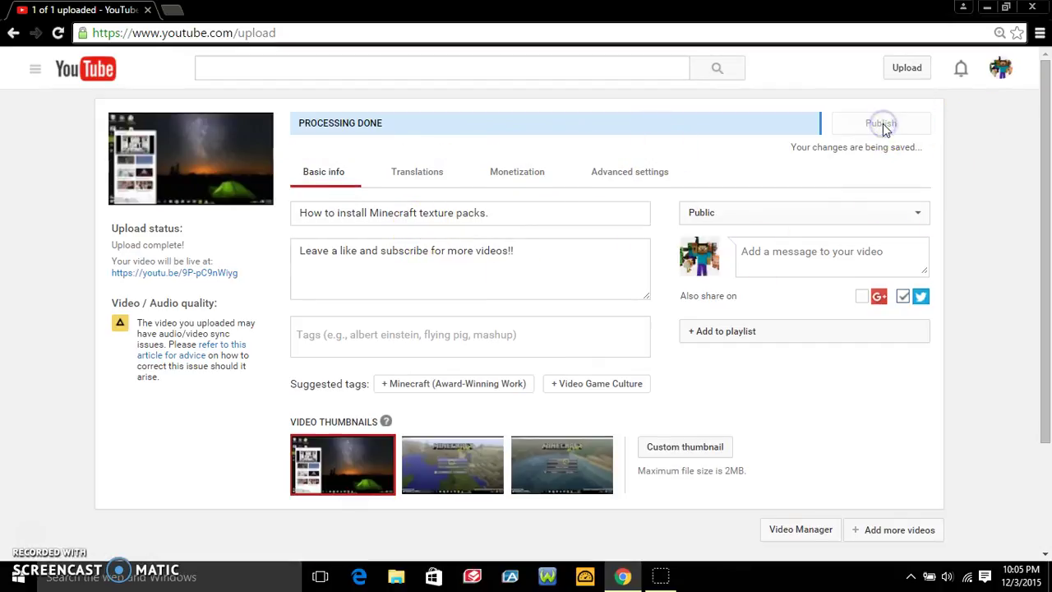